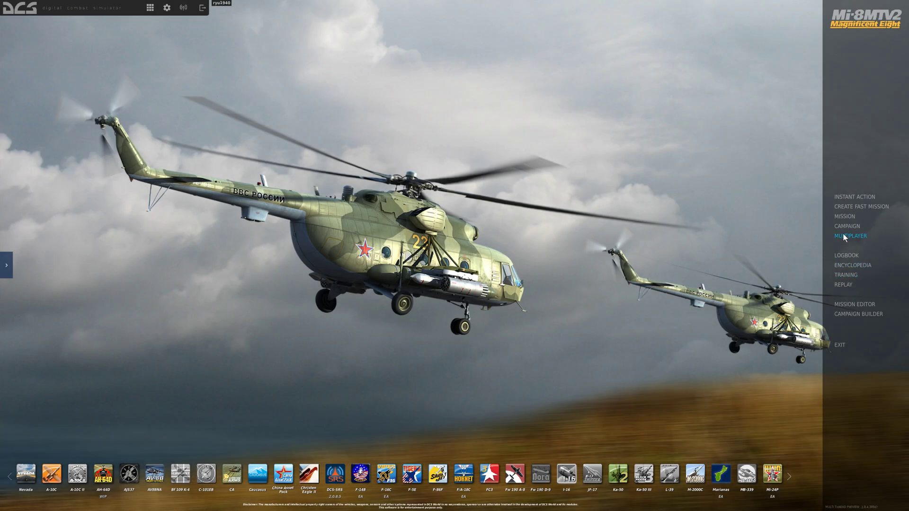
Enter the Mission Editor from the DCS World main menu.
{"action": "left_click", "coordinate": [847, 298]}
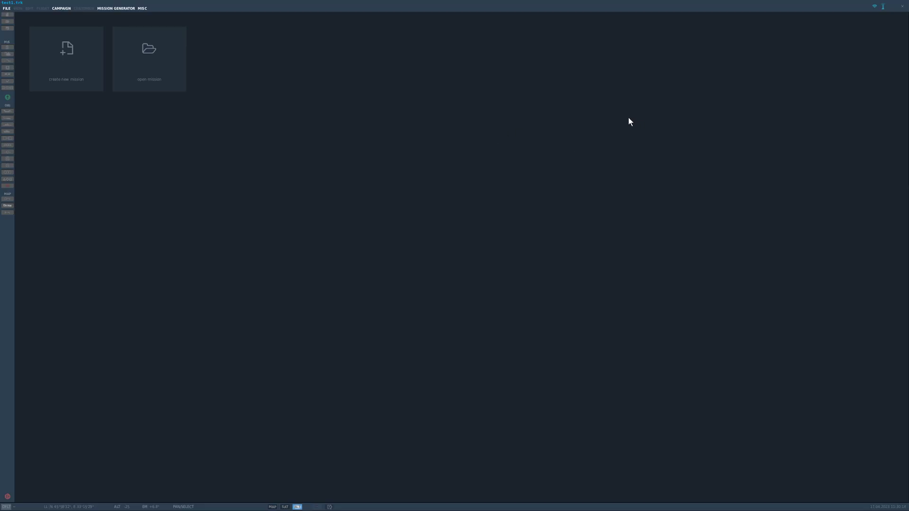
Open the newest Cold War Syria track from DCS.openbeta > Tracks > Multiplayer, listing Tracks (*.trk) files.
{"action": "left_click", "coordinate": [159, 83]}
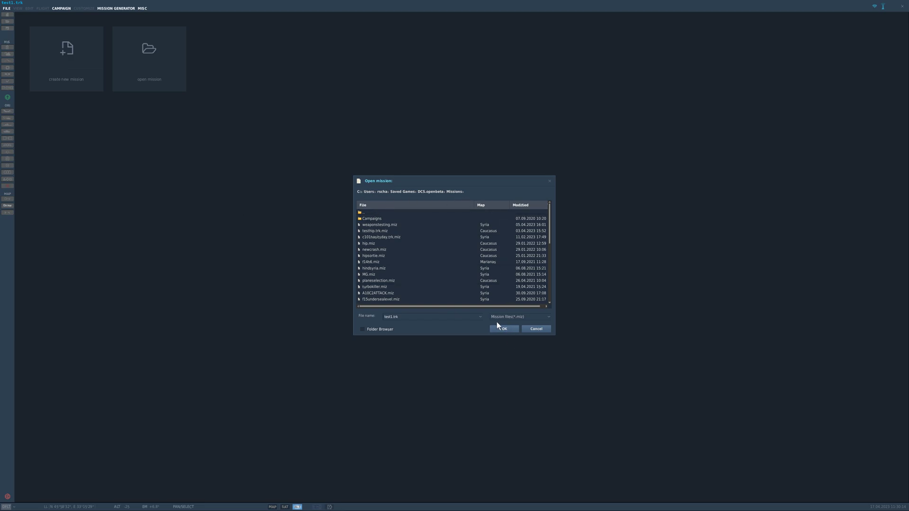
{"action": "left_click", "coordinate": [430, 192]}
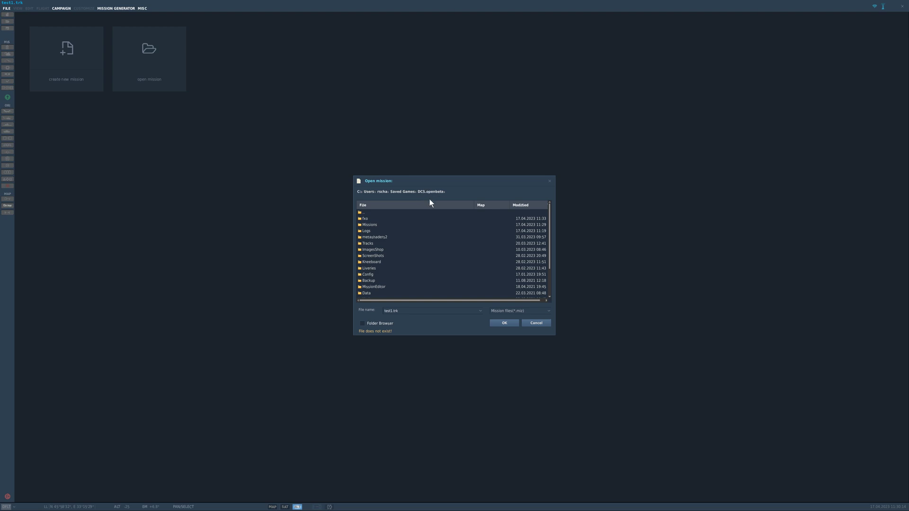
{"action": "double_click", "coordinate": [361, 245]}
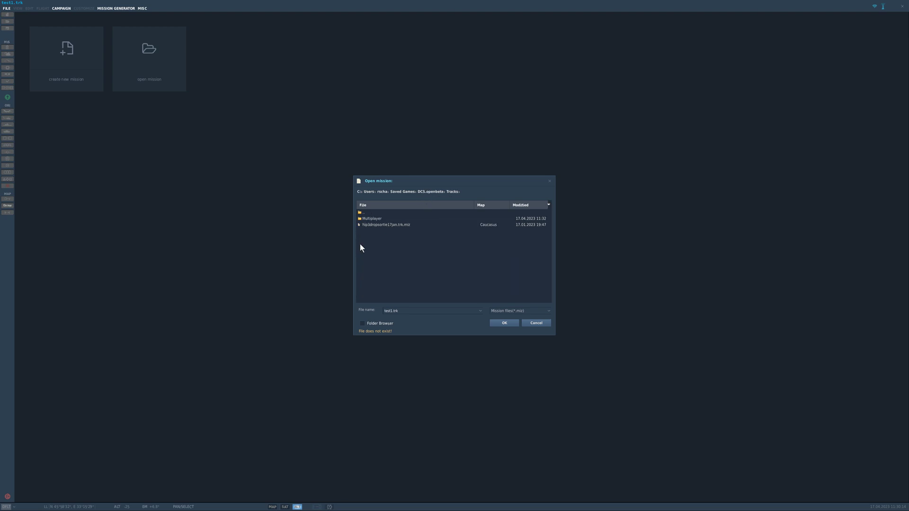
{"action": "double_click", "coordinate": [365, 219]}
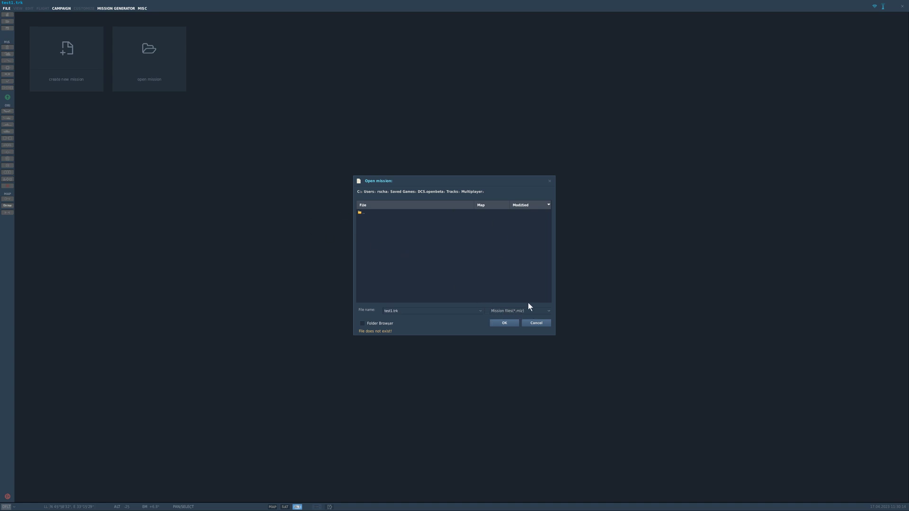
{"action": "left_click", "coordinate": [537, 313]}
{"action": "left_click", "coordinate": [523, 324]}
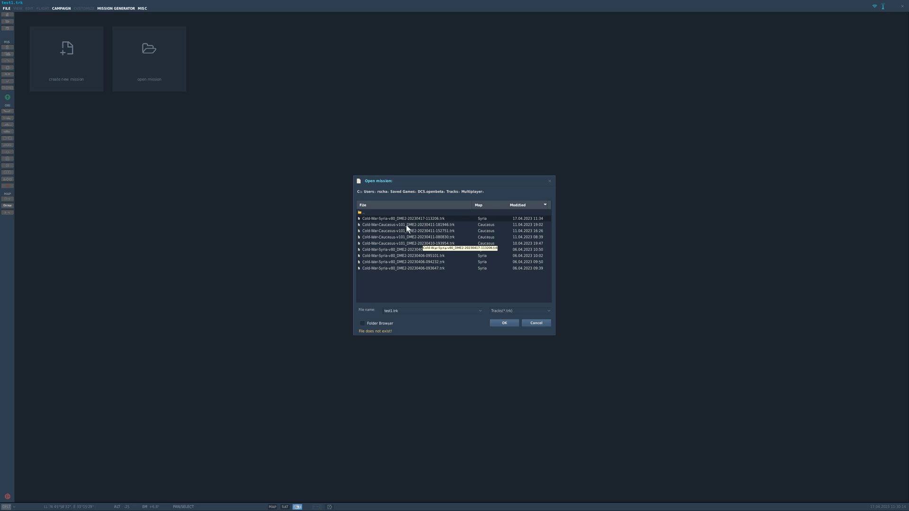
{"action": "left_click", "coordinate": [366, 220]}
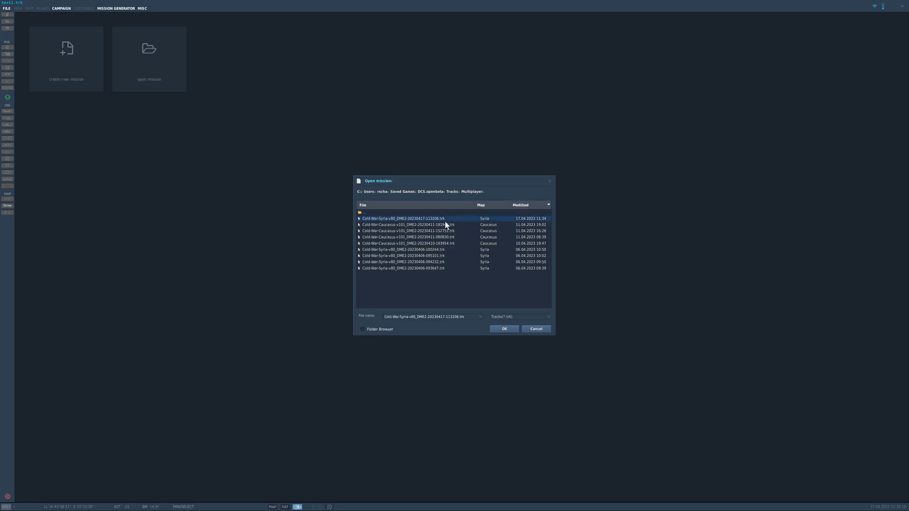
{"action": "left_click", "coordinate": [507, 330]}
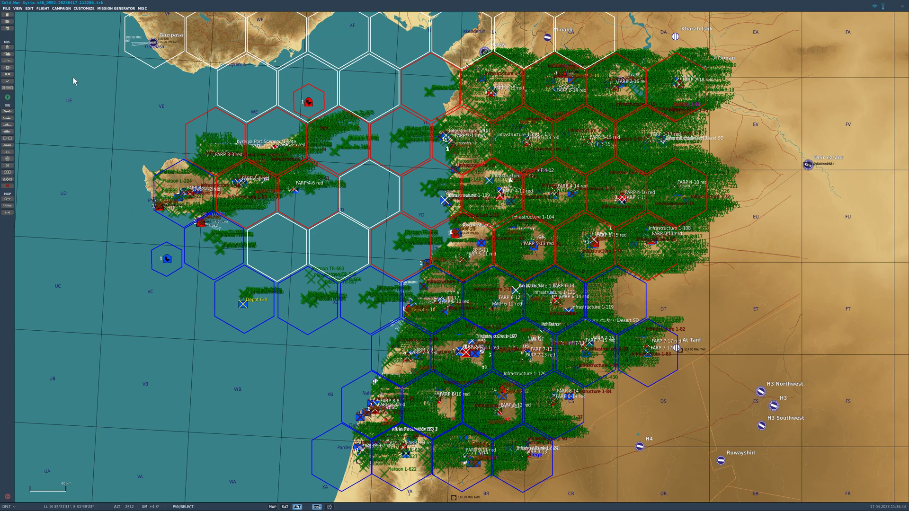
Once the Cold War Syria track has loaded, bring up the CUSTOMIZE menu.
{"action": "left_click", "coordinate": [84, 8]}
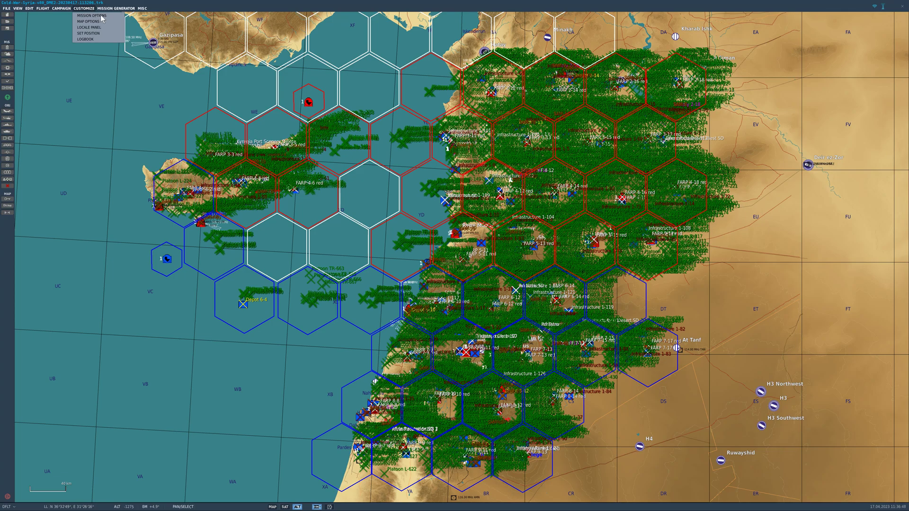
In Mission Options, toggle the Enforce checkbox for F10 View Options.
{"action": "left_click", "coordinate": [92, 15]}
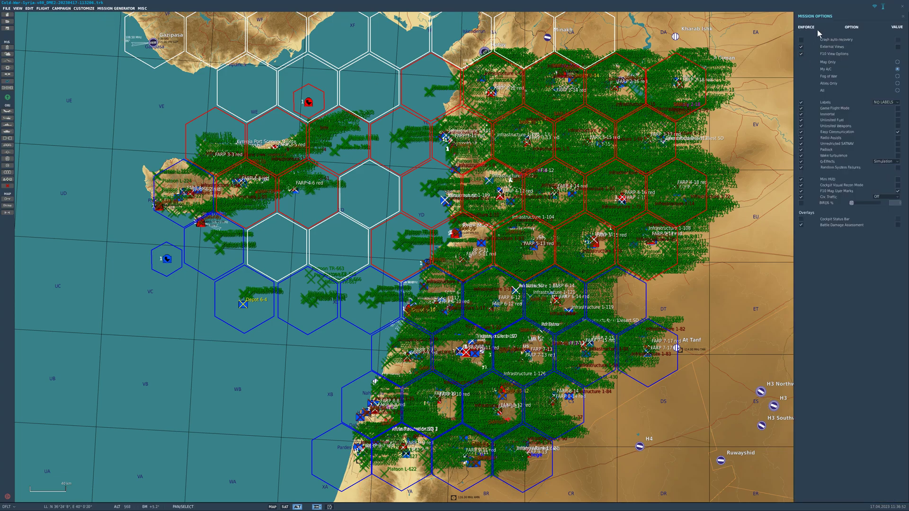
{"action": "left_click", "coordinate": [801, 46]}
{"action": "left_click", "coordinate": [801, 54]}
{"action": "left_click", "coordinate": [898, 47]}
{"action": "left_click", "coordinate": [801, 54]}
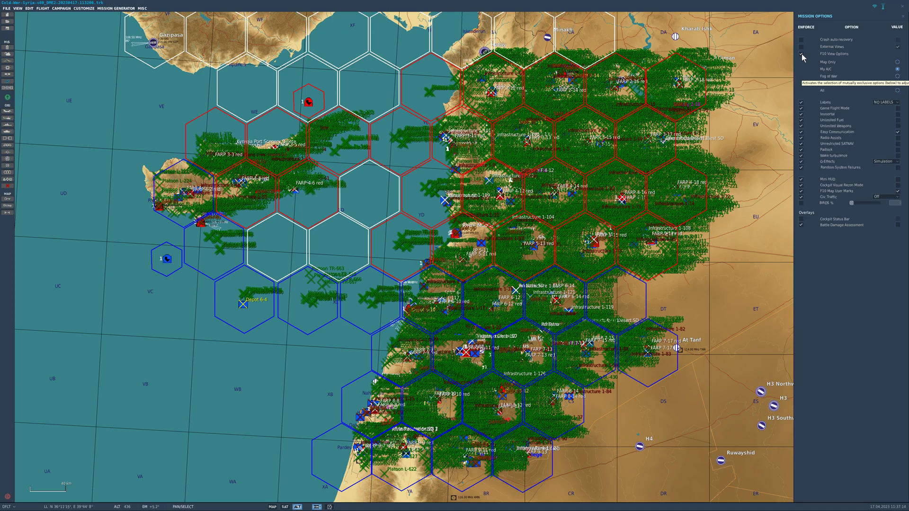
{"action": "left_click", "coordinate": [802, 54]}
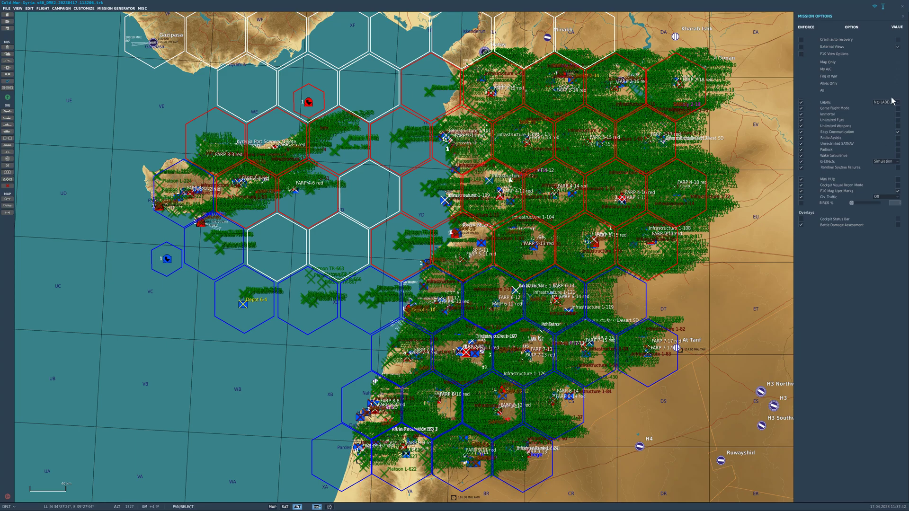
Save the mission via Save As as a Tracks (*.trk) file named test2.trk.
{"action": "left_click", "coordinate": [6, 8]}
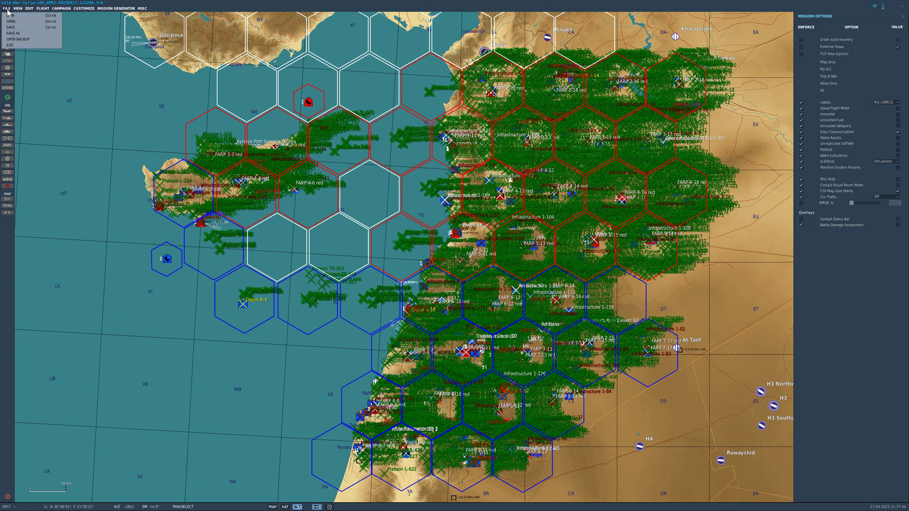
{"action": "left_click", "coordinate": [10, 33]}
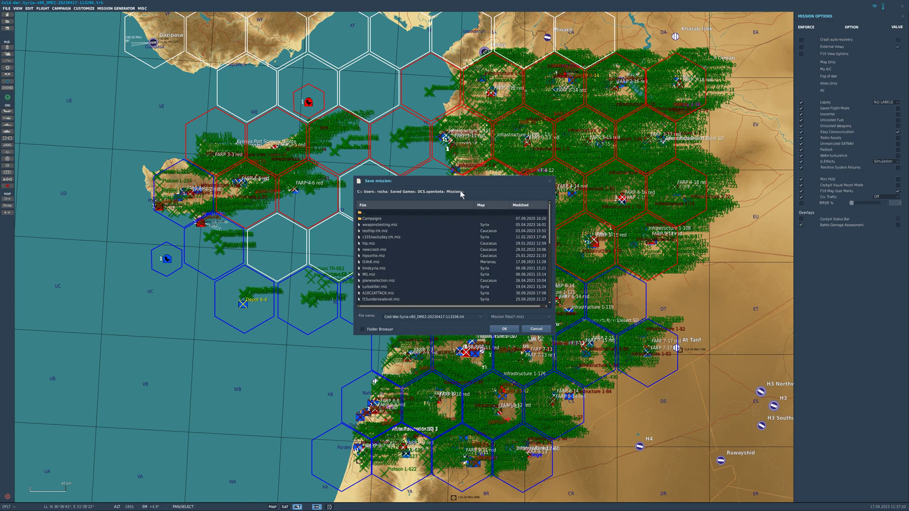
{"action": "left_click", "coordinate": [521, 317]}
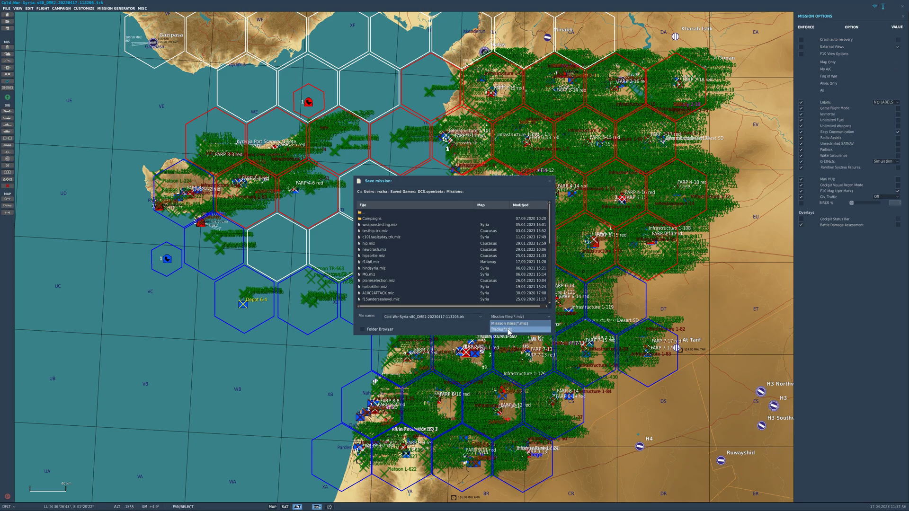
{"action": "left_click", "coordinate": [509, 330]}
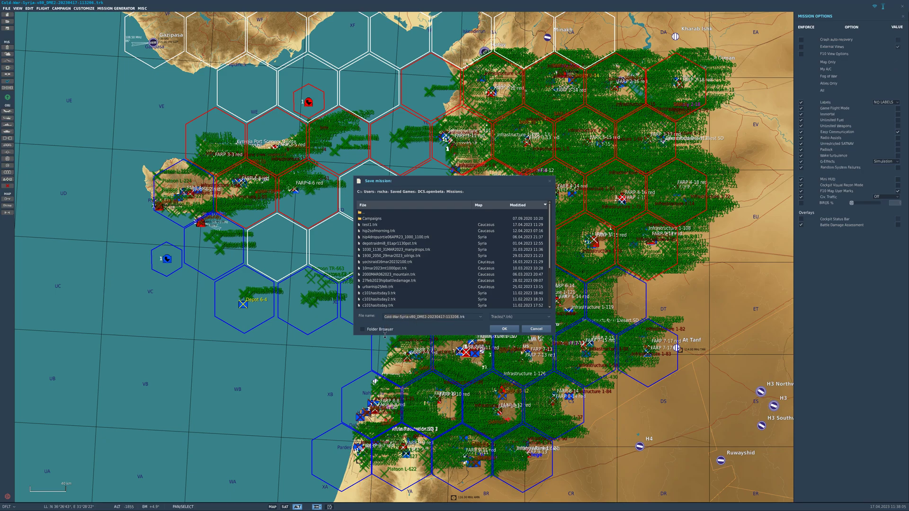
{"action": "key", "text": "ctrl+a"}
{"action": "type", "text": "test.trk"}
{"action": "key", "text": "Left"}
{"action": "key", "text": "Left"}
{"action": "key", "text": "Left"}
{"action": "key", "text": "Left"}
{"action": "type", "text": "2"}
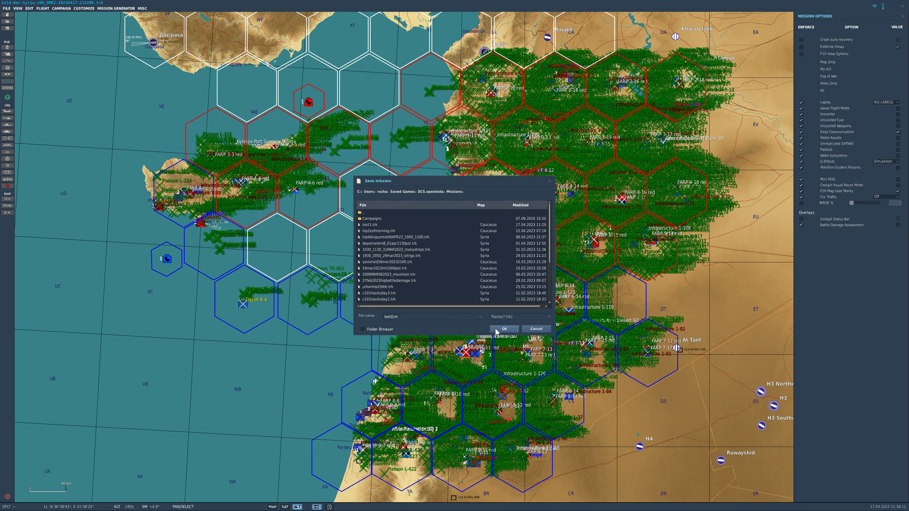
{"action": "left_click", "coordinate": [496, 331]}
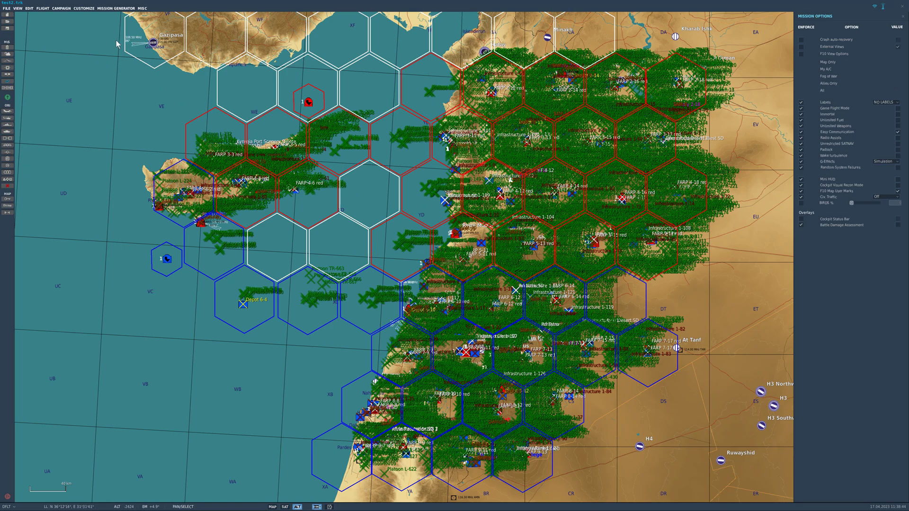
Exit the Mission Editor through FILE > EXIT back to the main menu.
{"action": "left_click", "coordinate": [7, 9]}
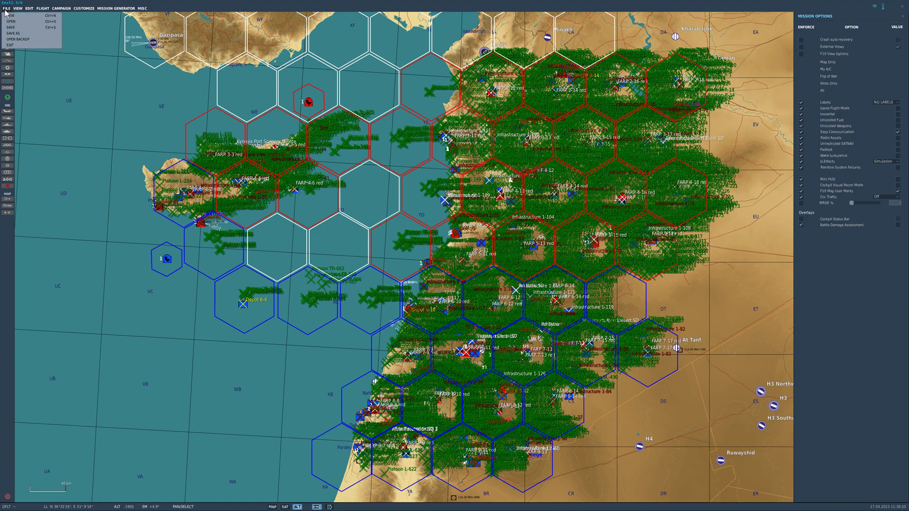
{"action": "left_click", "coordinate": [11, 45]}
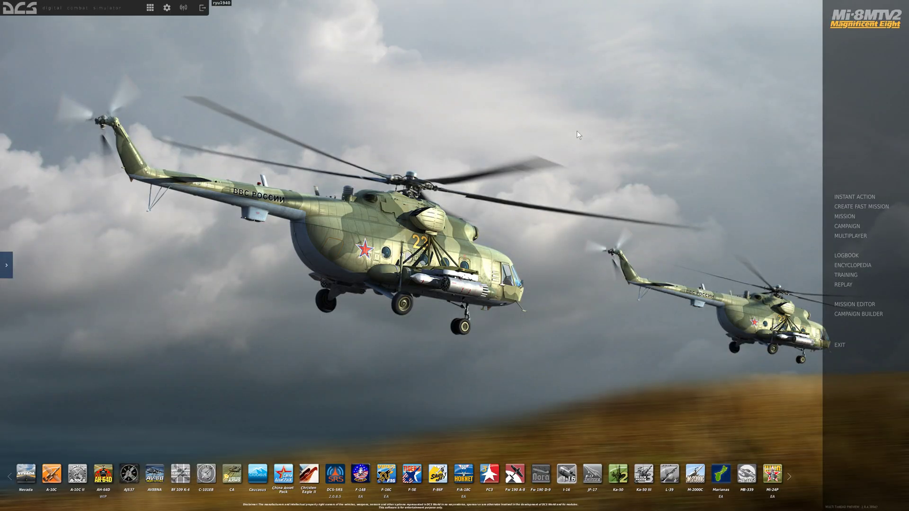
In the Replay dialog, browse to the Missions folder and start the test2 track.
{"action": "left_click", "coordinate": [845, 283]}
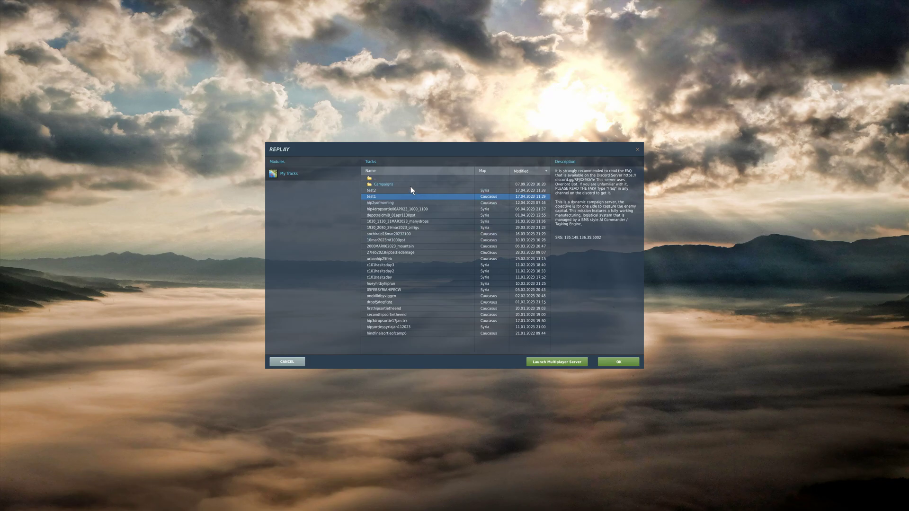
{"action": "left_click", "coordinate": [381, 179]}
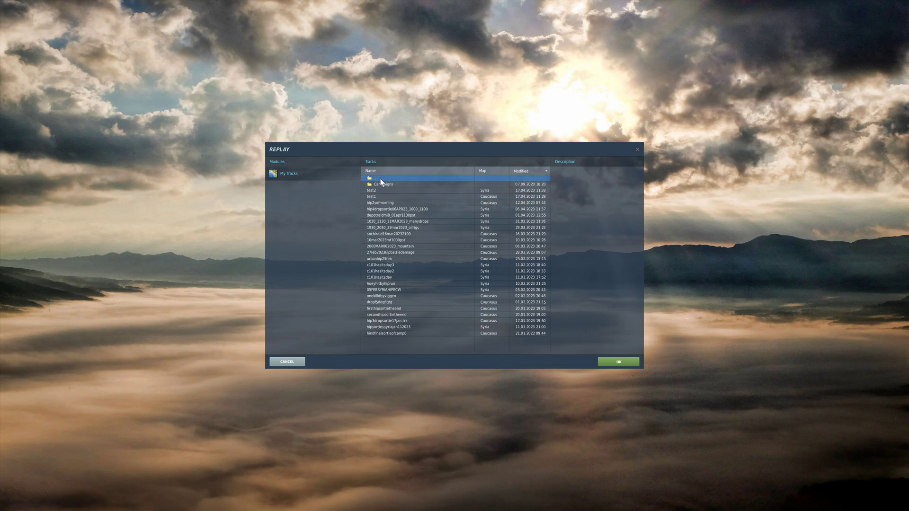
{"action": "double_click", "coordinate": [379, 178]}
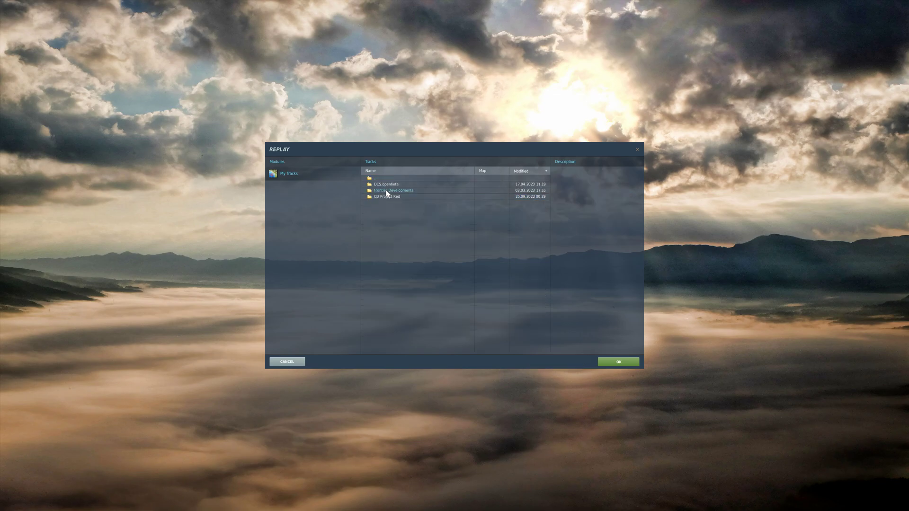
{"action": "double_click", "coordinate": [388, 184]}
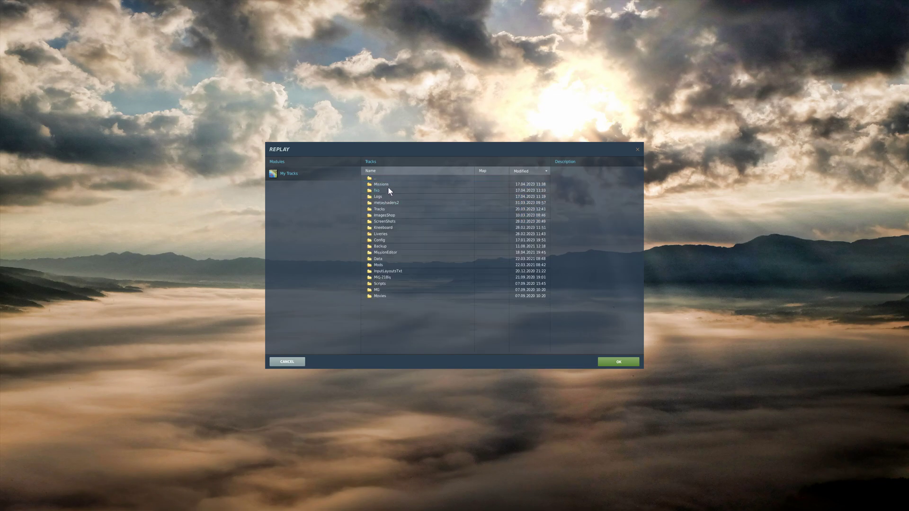
{"action": "double_click", "coordinate": [385, 208]}
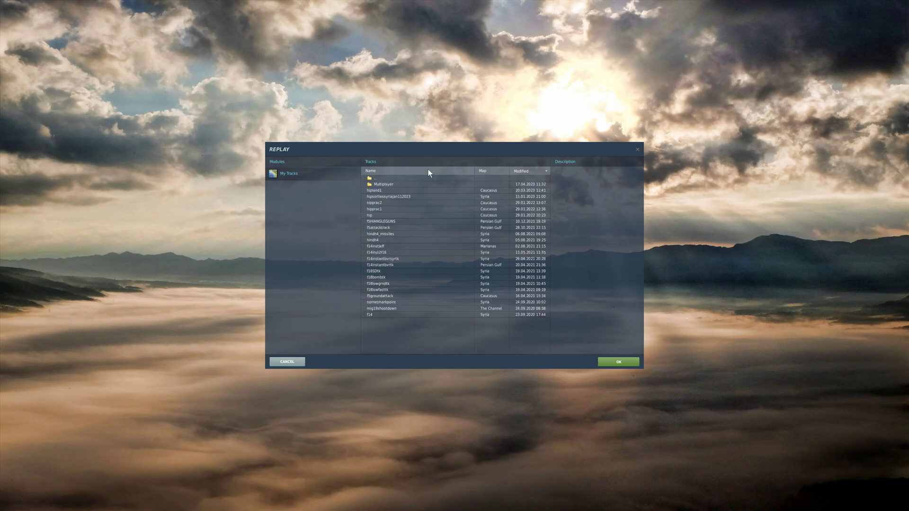
{"action": "double_click", "coordinate": [374, 178]}
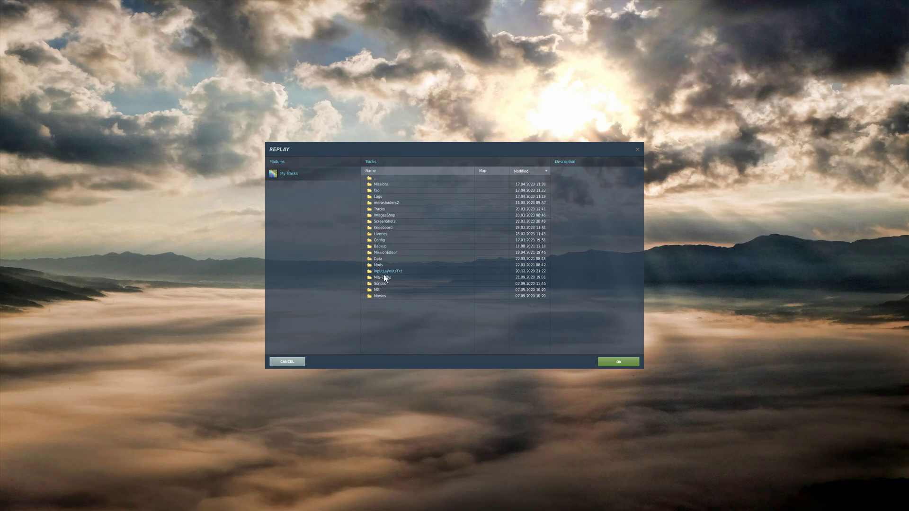
{"action": "double_click", "coordinate": [380, 184]}
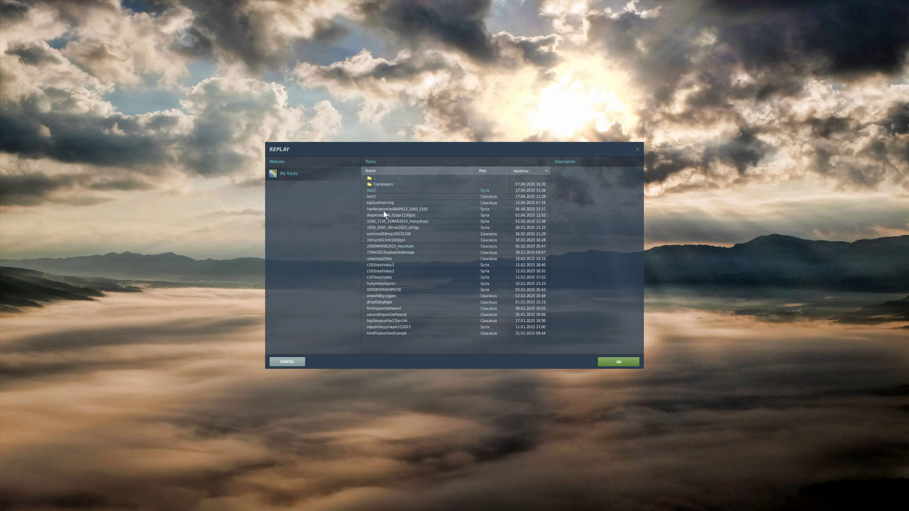
{"action": "left_click", "coordinate": [415, 189]}
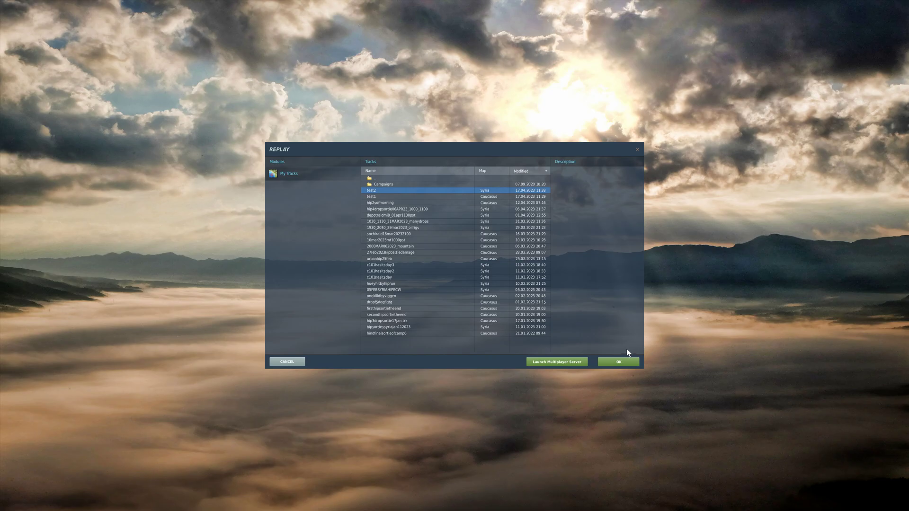
{"action": "left_click", "coordinate": [624, 362]}
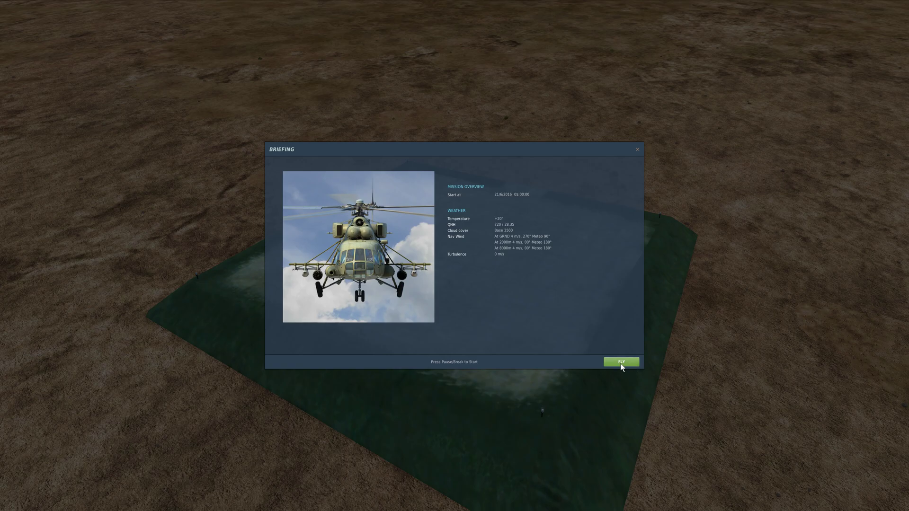
Press FLY on the briefing so the test2 replay begins playing.
{"action": "left_click", "coordinate": [620, 362]}
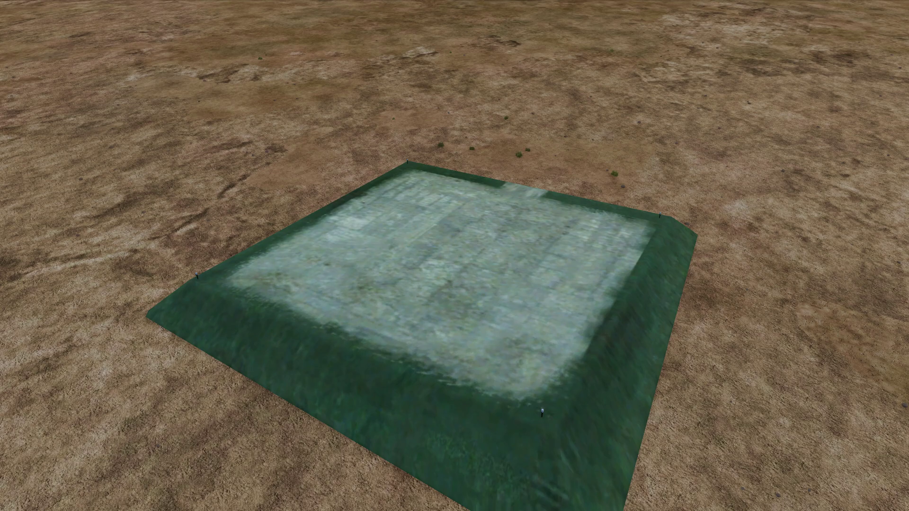
Toggle the F10 map and F2 views of the Mi-24P, then pan the map east to At Tanf and H3.
{"action": "key", "text": "F10"}
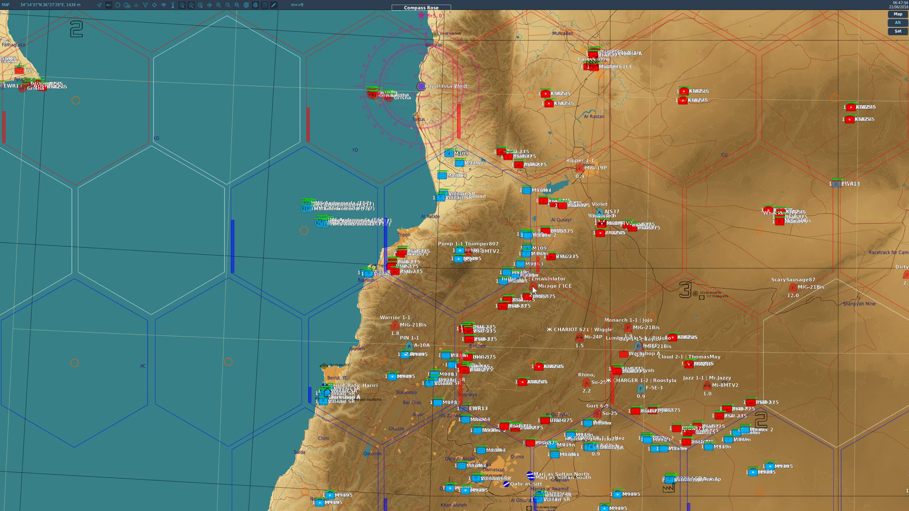
{"action": "key", "text": "F2"}
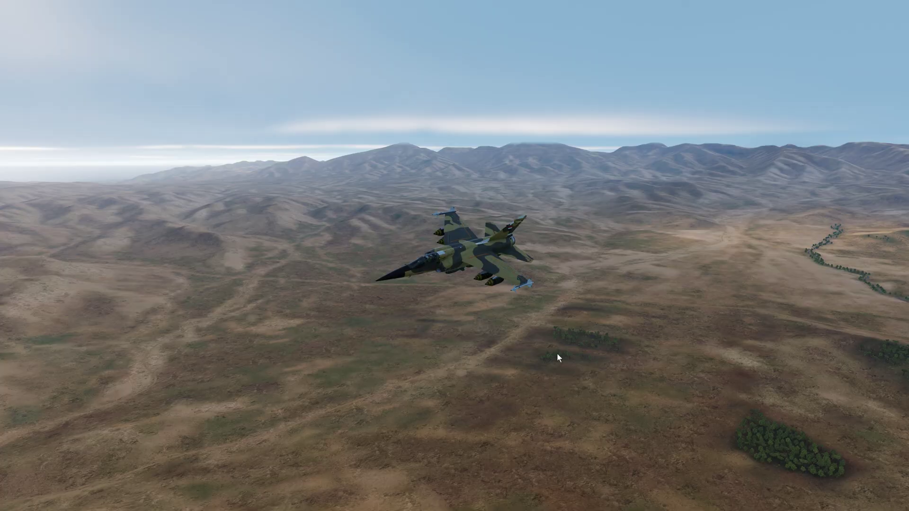
{"action": "key", "text": "F10"}
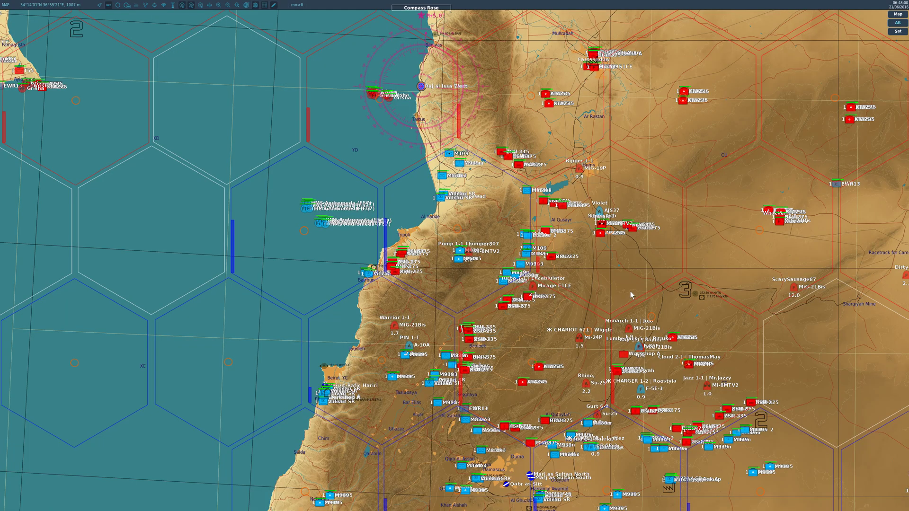
{"action": "left_click", "coordinate": [580, 339]}
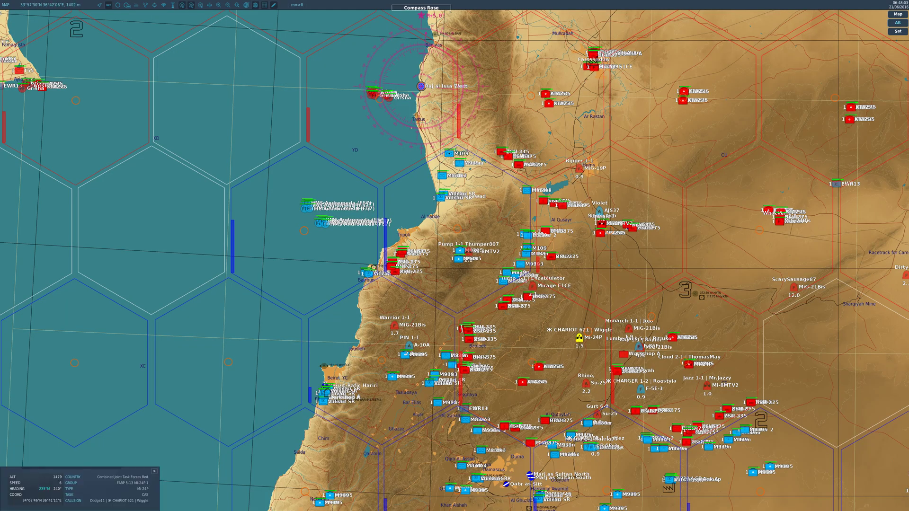
{"action": "key", "text": "F2"}
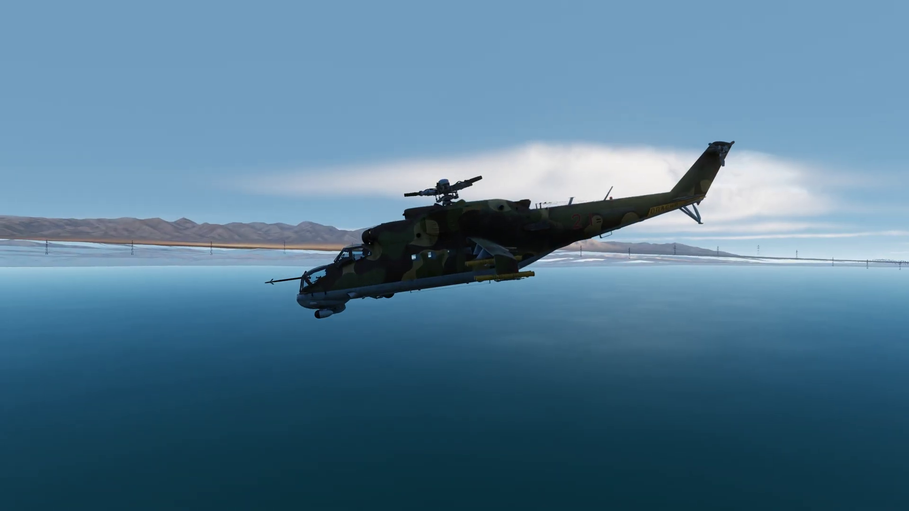
{"action": "key", "text": "F2"}
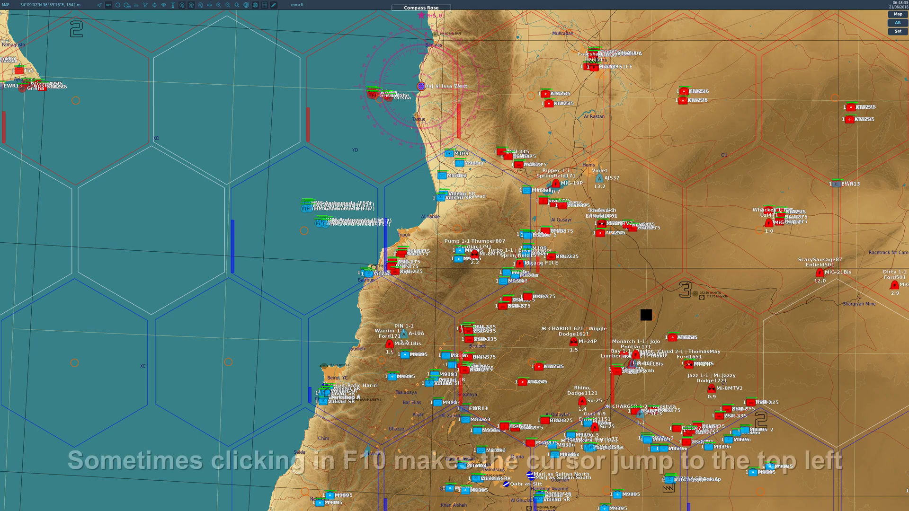
{"action": "left_click_drag", "start_coordinate": [646, 315], "coordinate": [107, 106]}
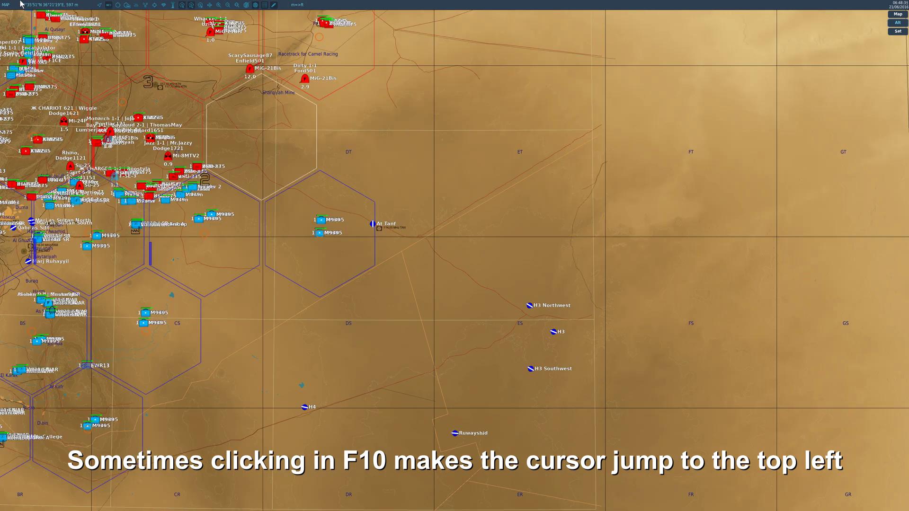